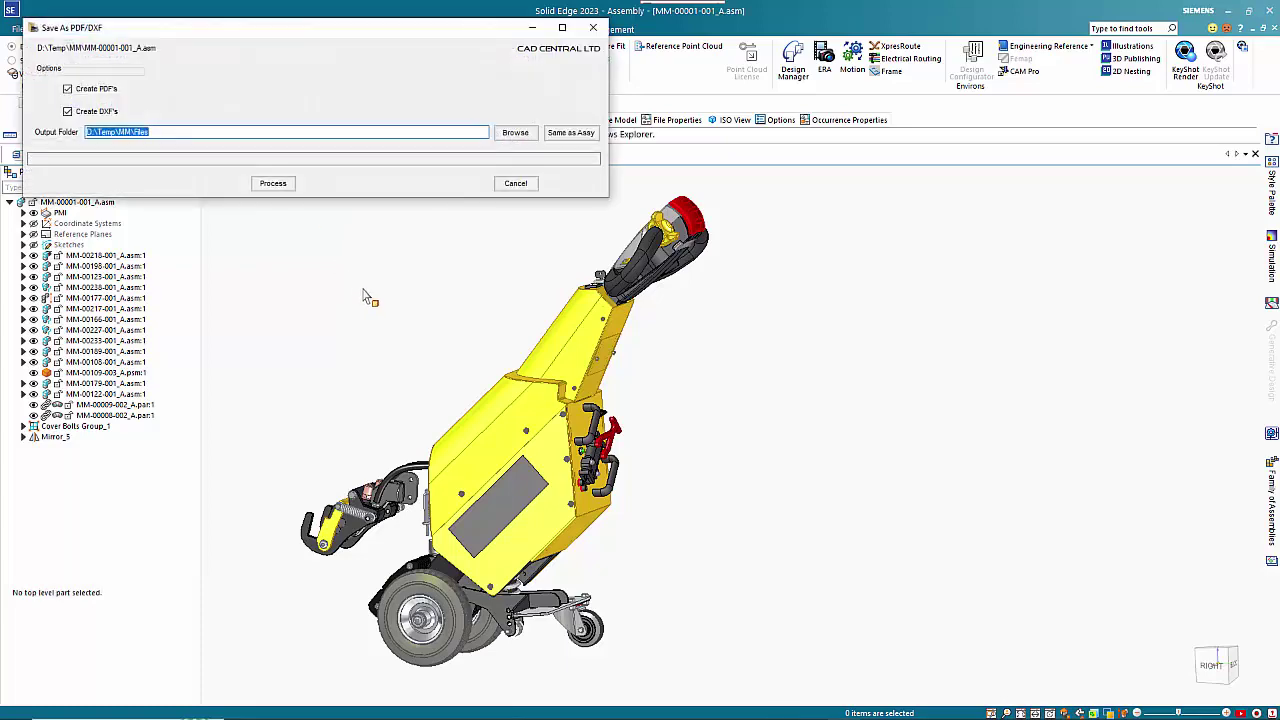
Move the Save As PDF/DXF dialog aside so the assembly model shows, keeping its settings
drag(335, 38, 480, 93)
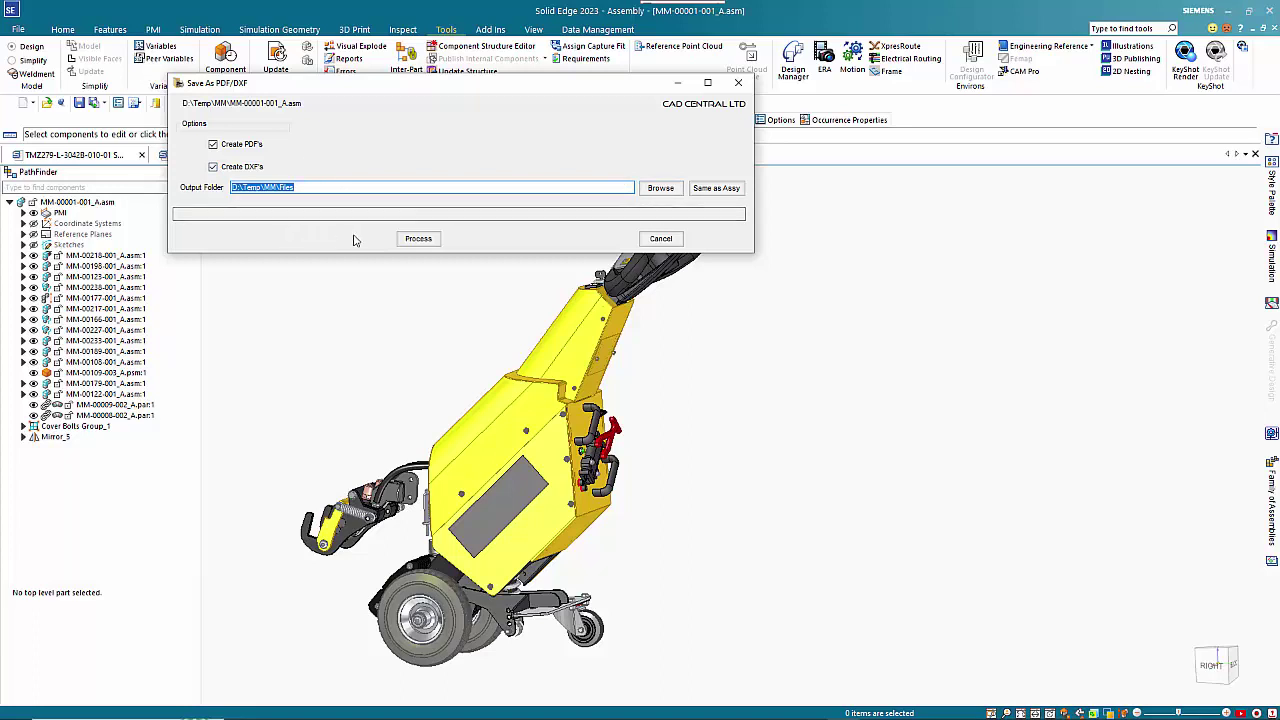
Start the batch PDF/DXF export of MM-00001-001_A.asm from the dialog
click(419, 240)
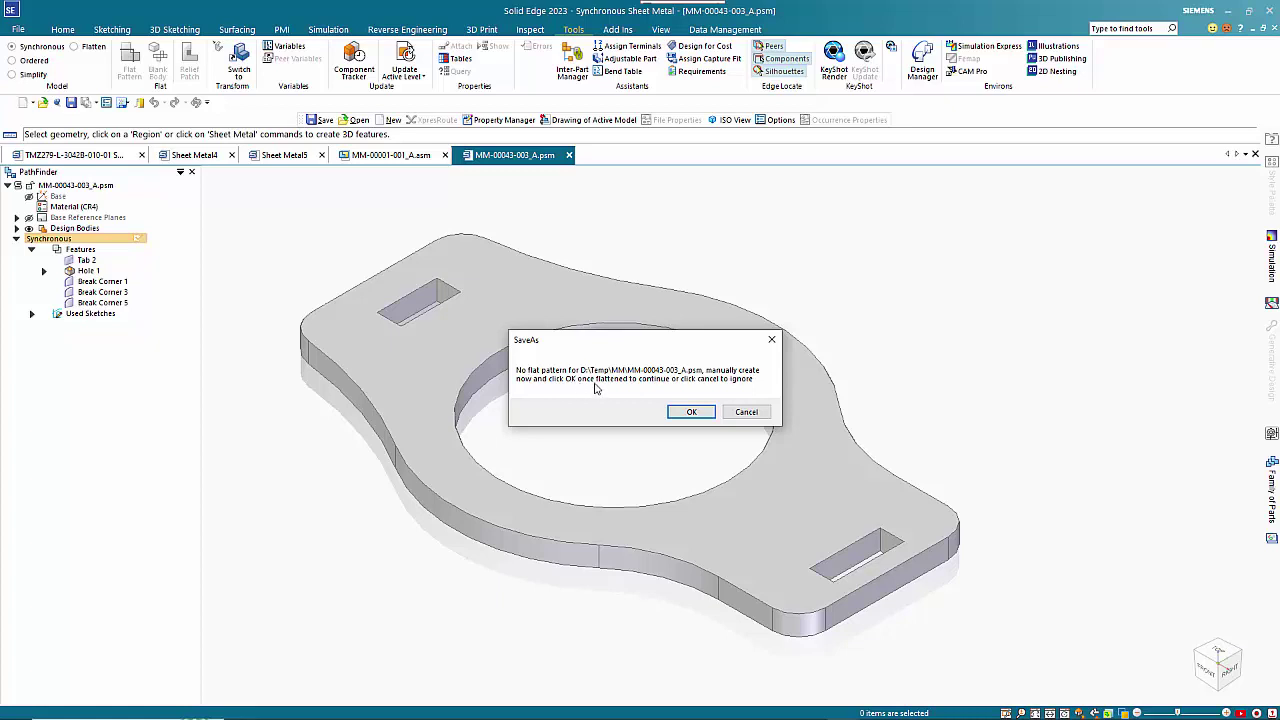
Skip the parts without flat patterns, MM-00043 through MM-00228, until MM-00199's warning appears
drag(587, 350, 926, 205)
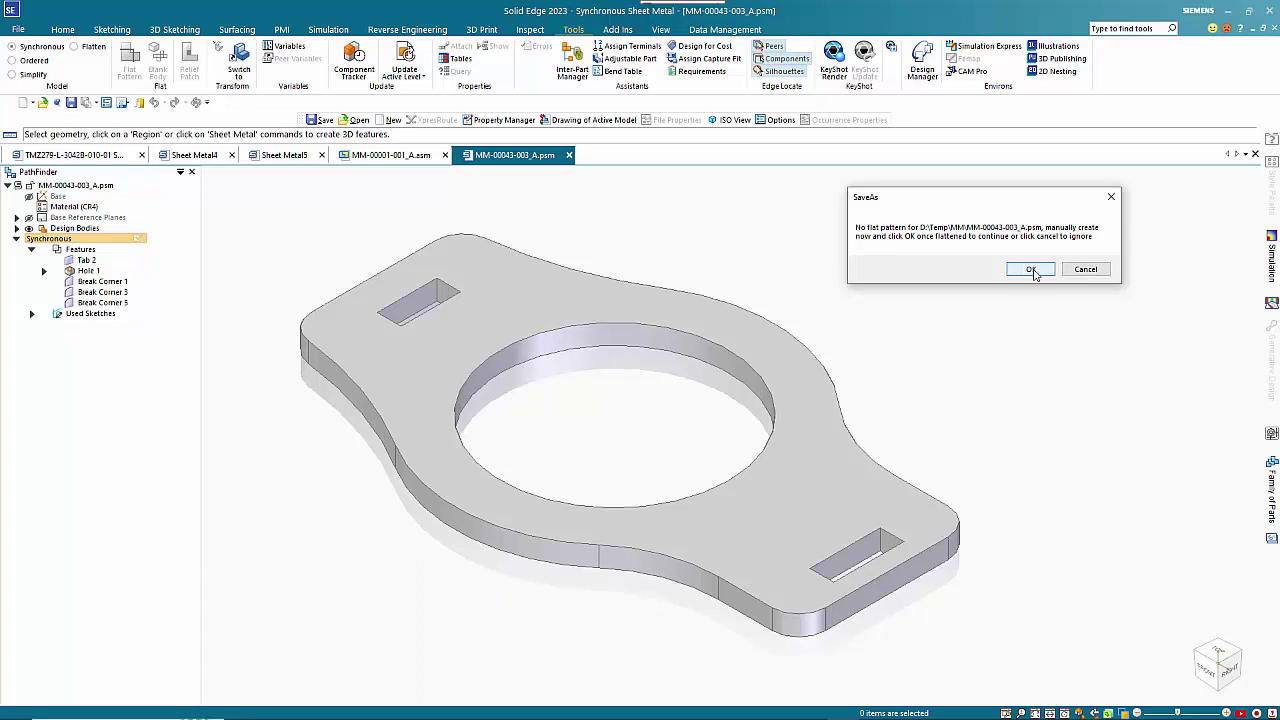
click(1086, 270)
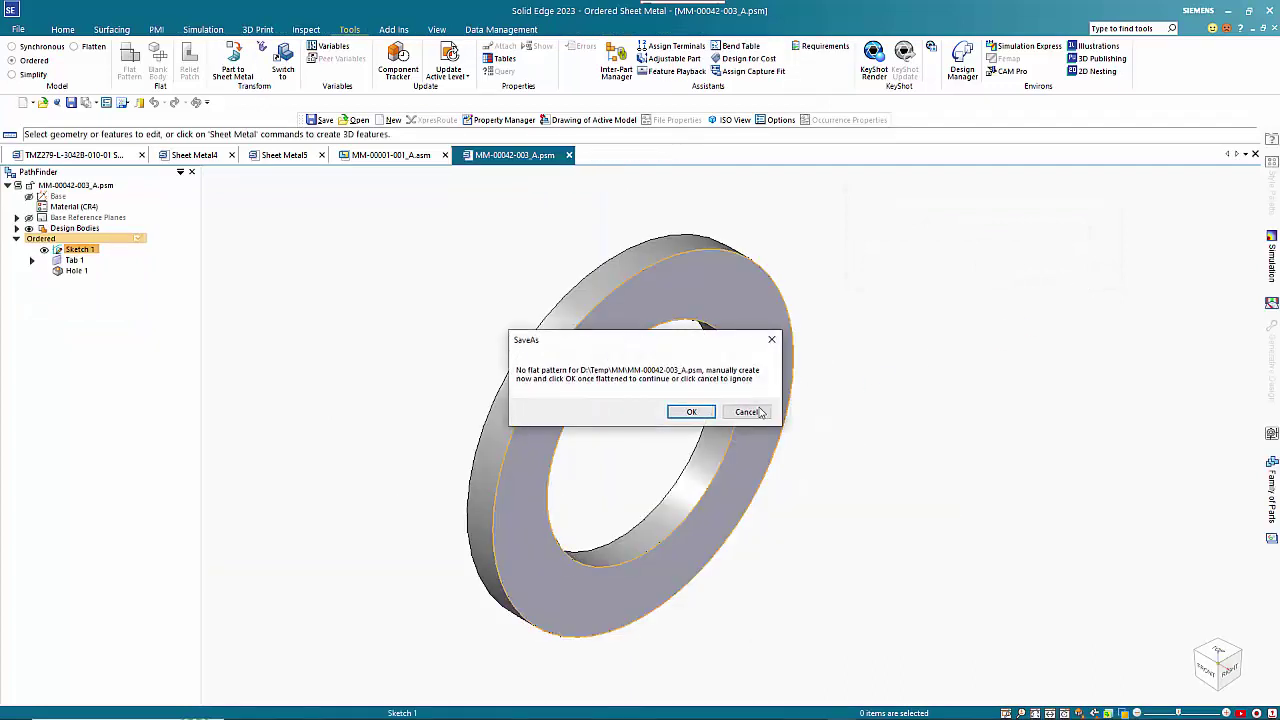
click(740, 412)
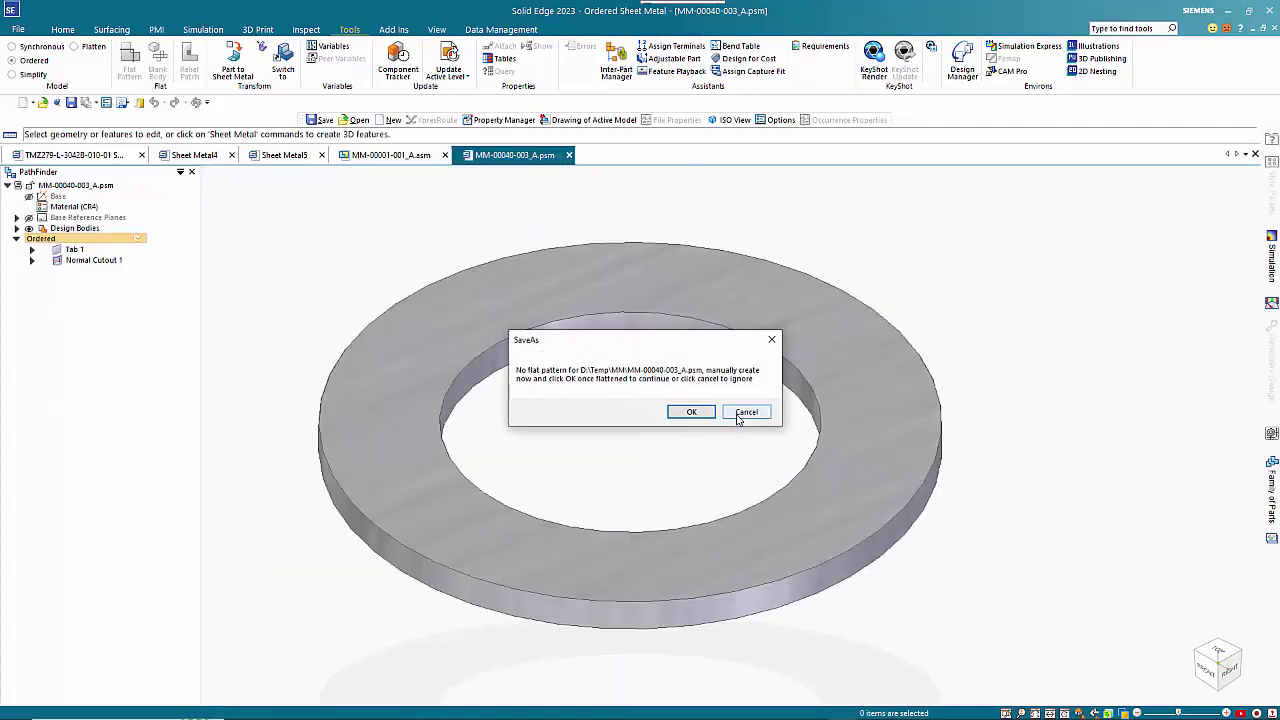
click(740, 413)
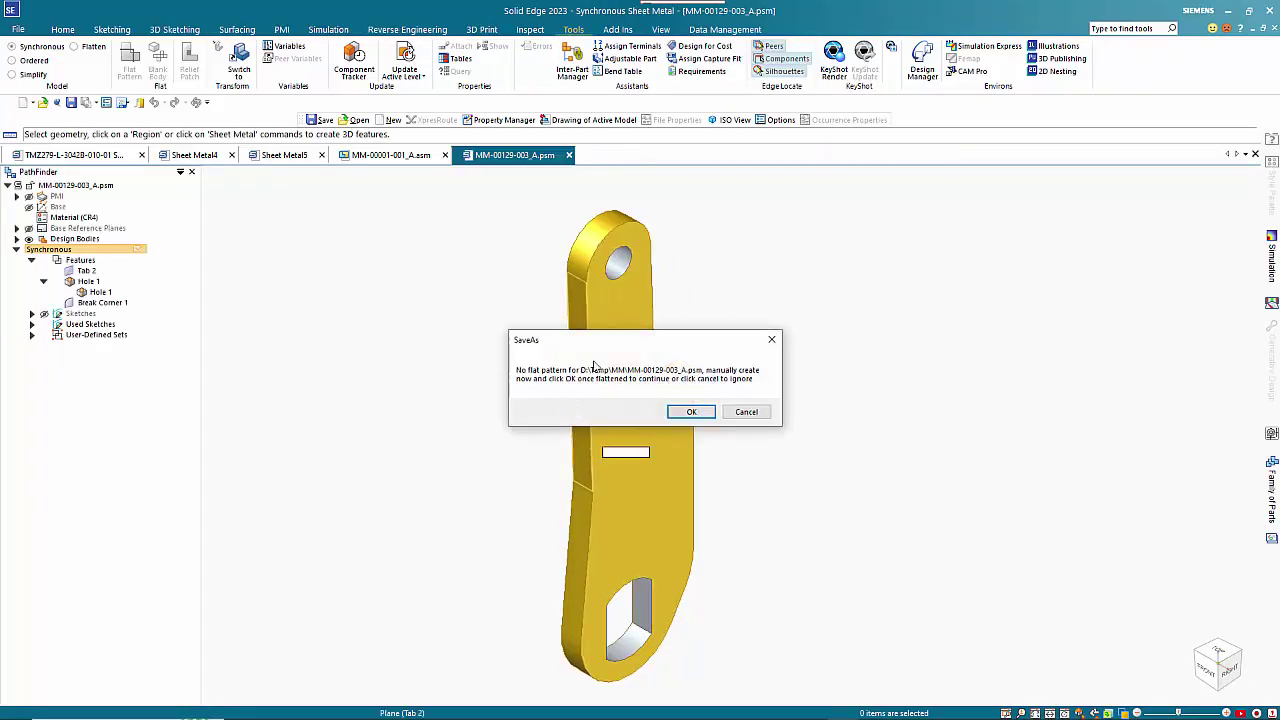
click(746, 411)
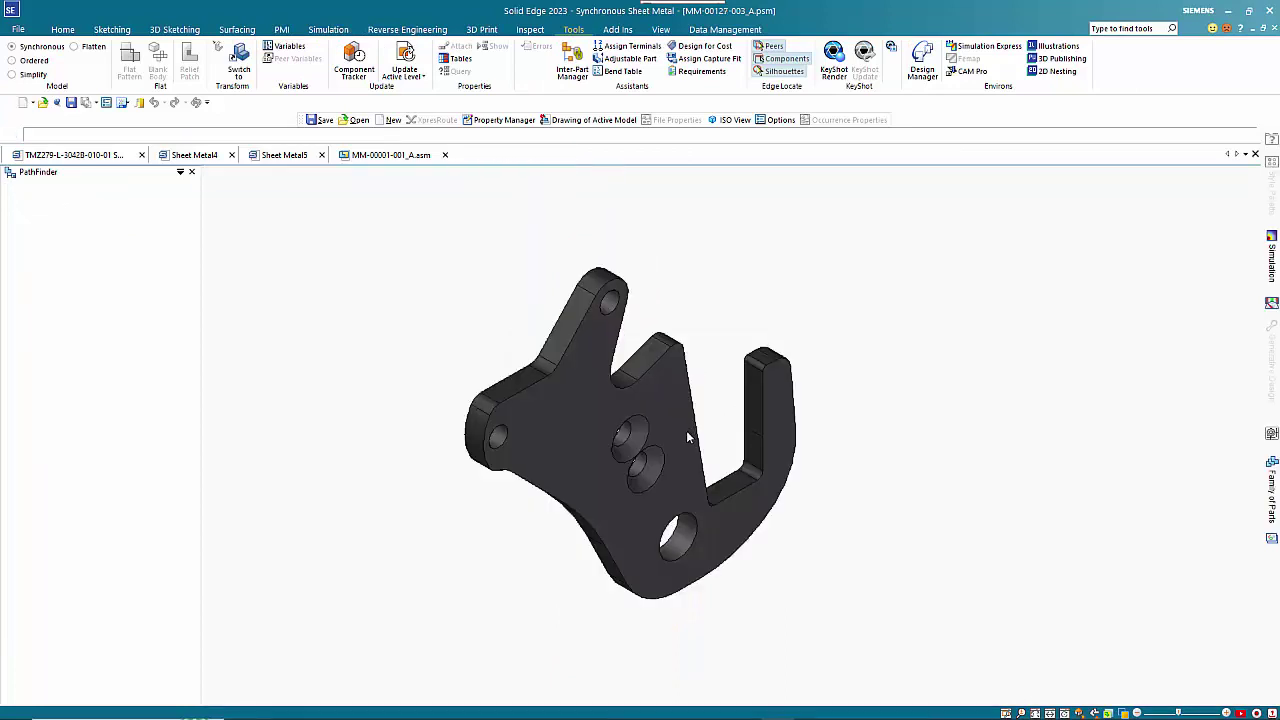
click(745, 415)
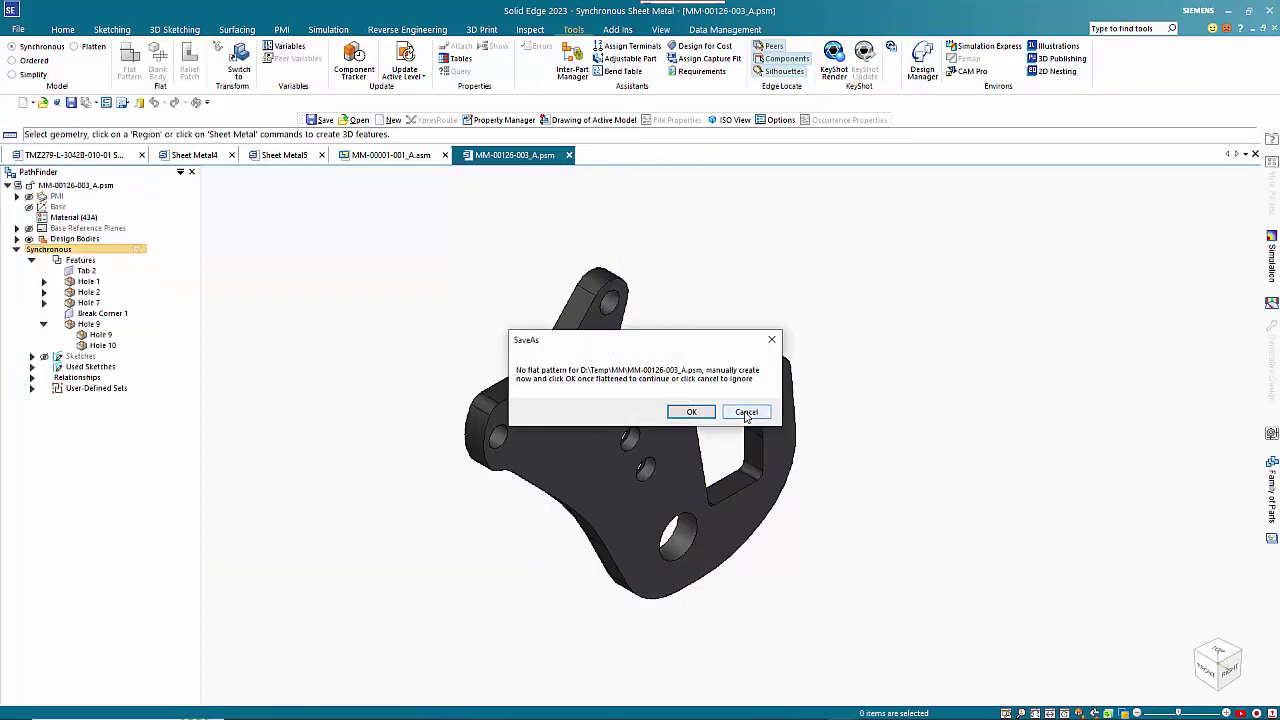
click(746, 413)
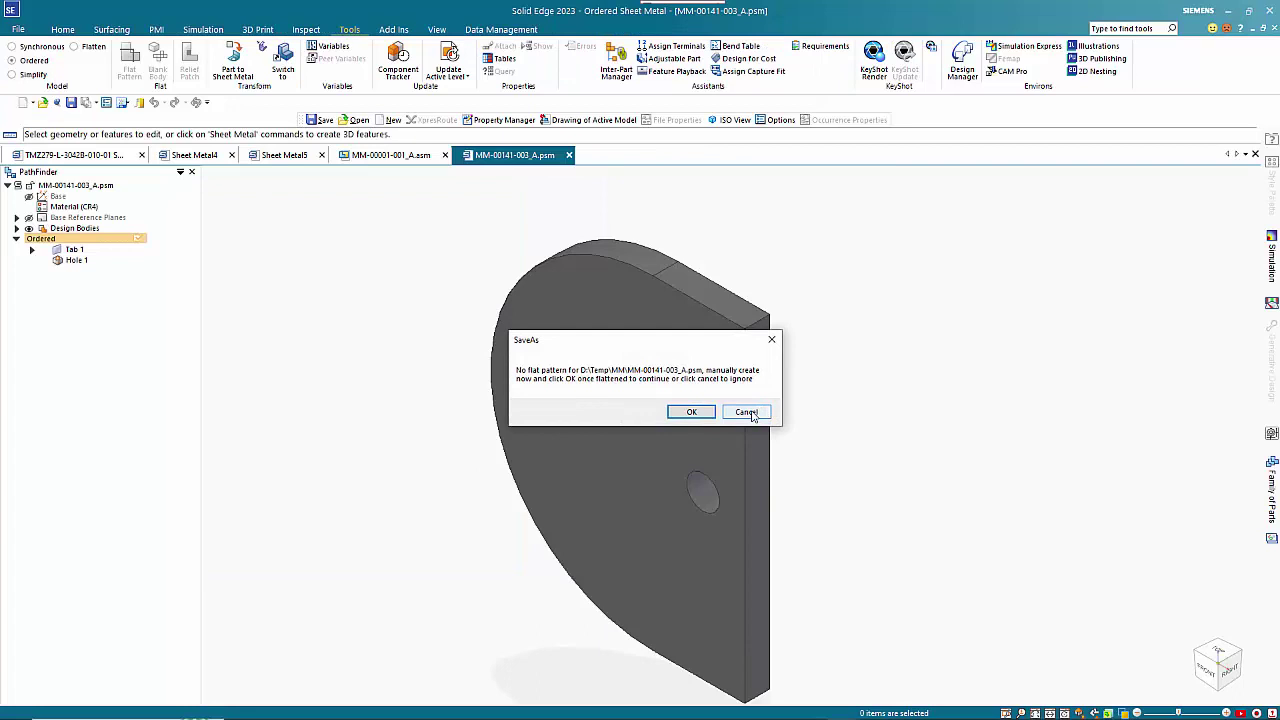
click(746, 413)
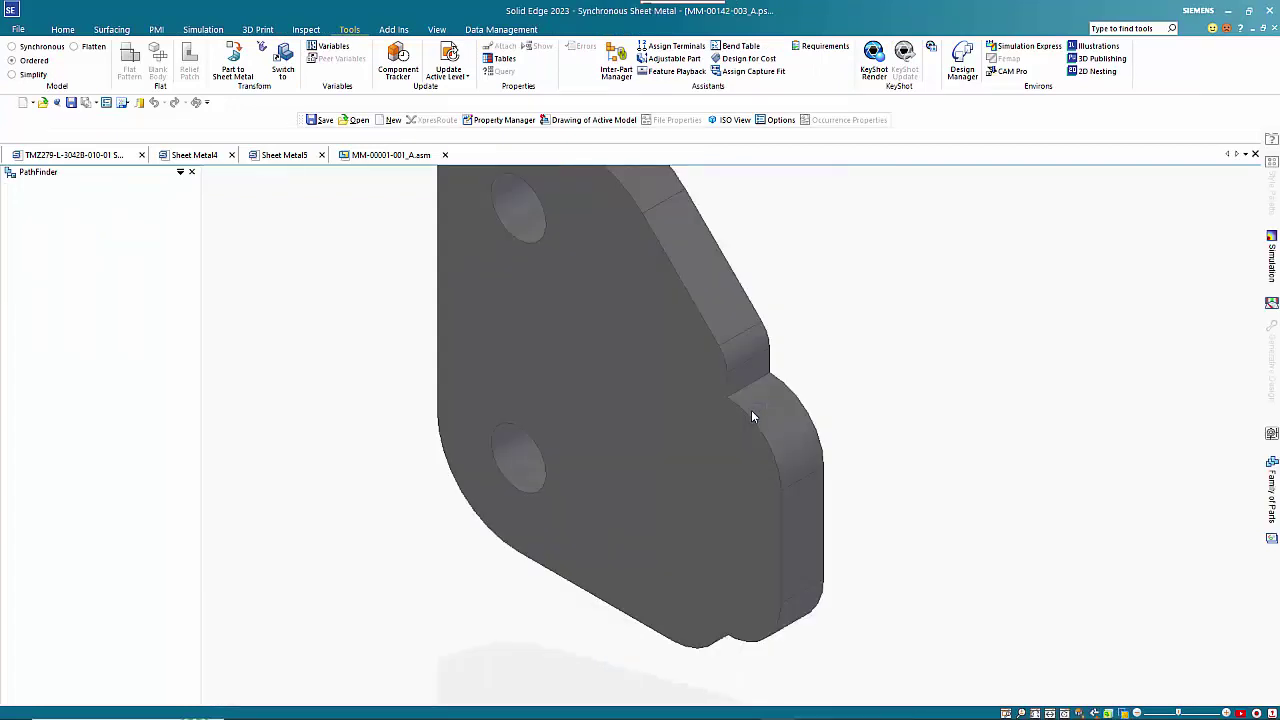
click(751, 414)
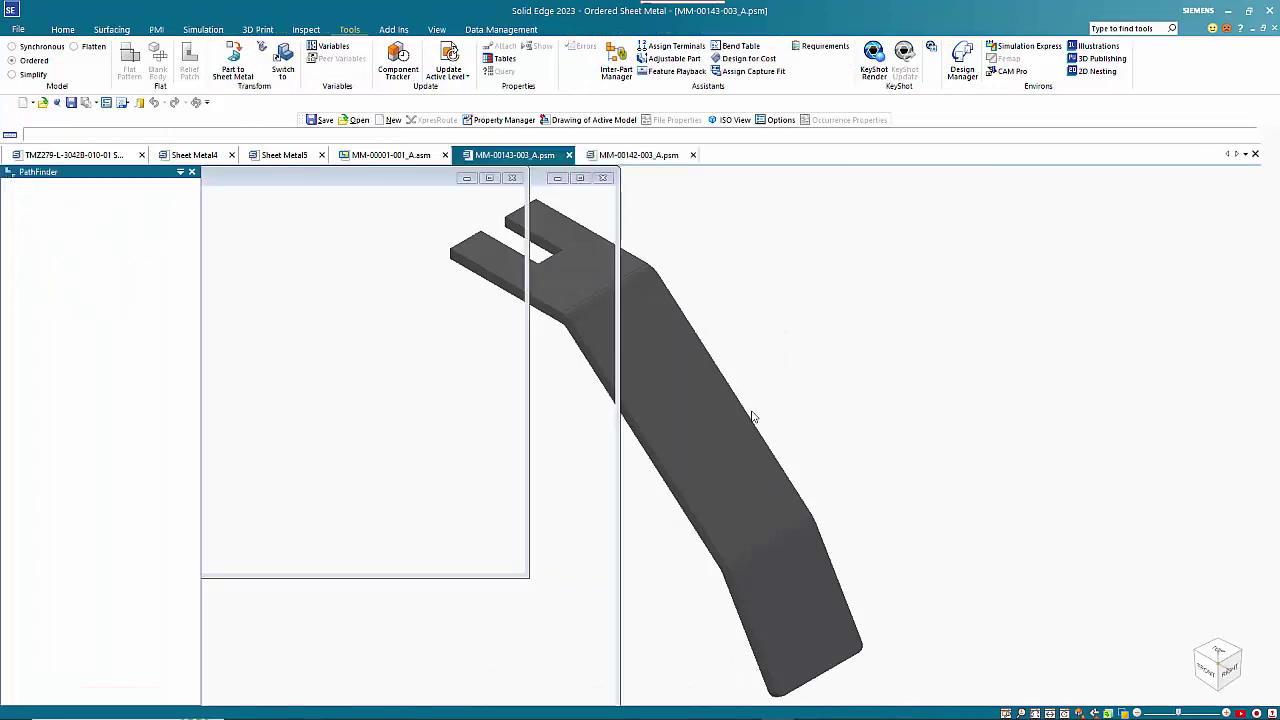
click(753, 417)
click(753, 417)
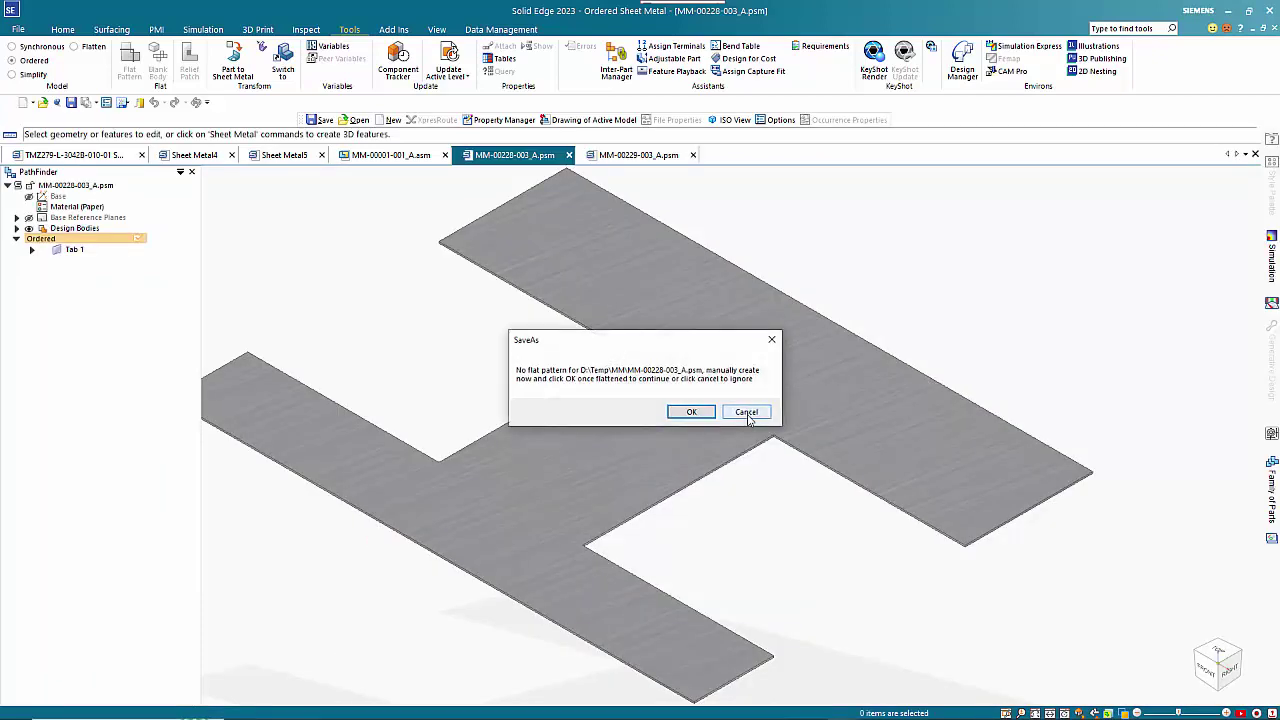
click(751, 414)
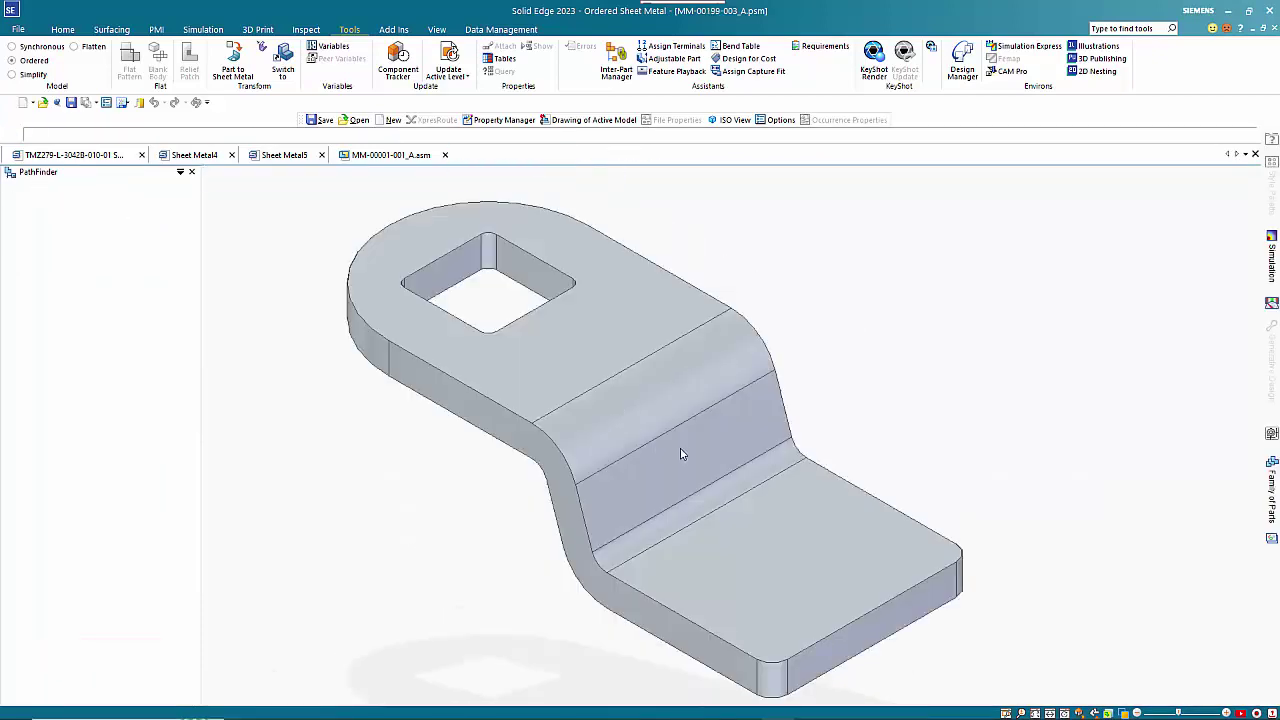
drag(619, 349, 919, 222)
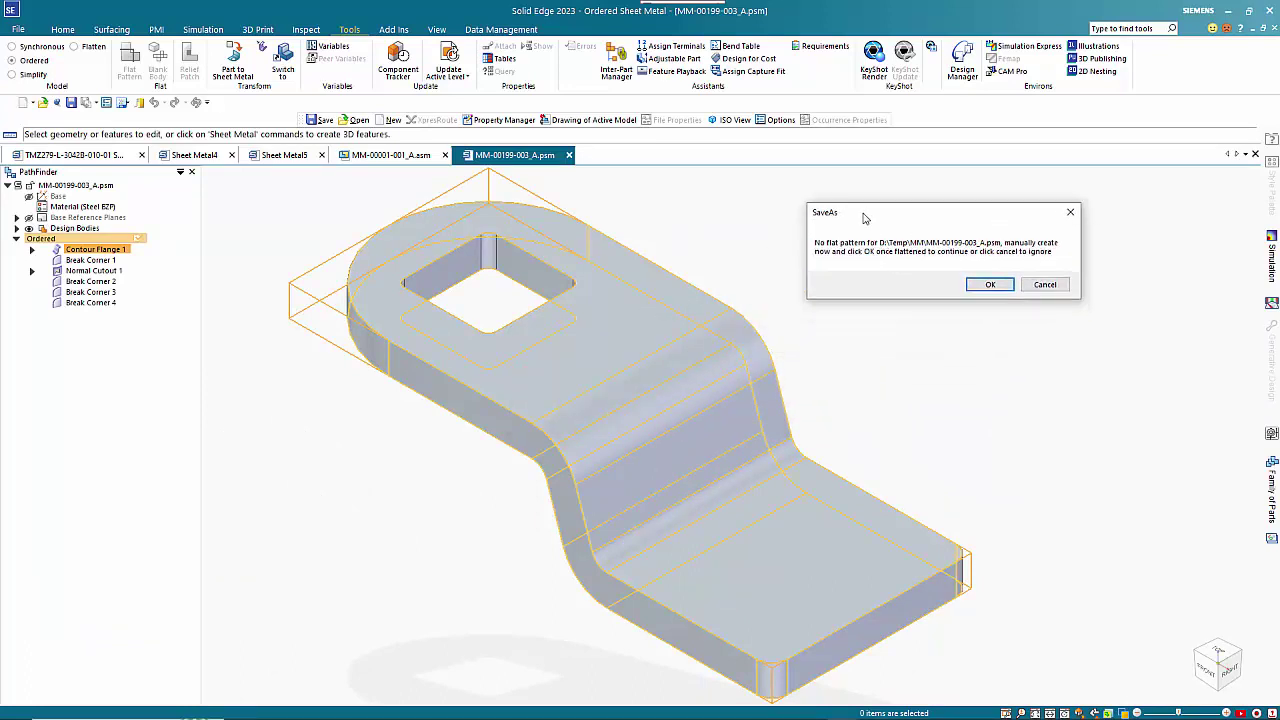
Flatten MM-00199-003_A.psm from its top face into Flatten 1 and save the part
drag(865, 218, 1223, 174)
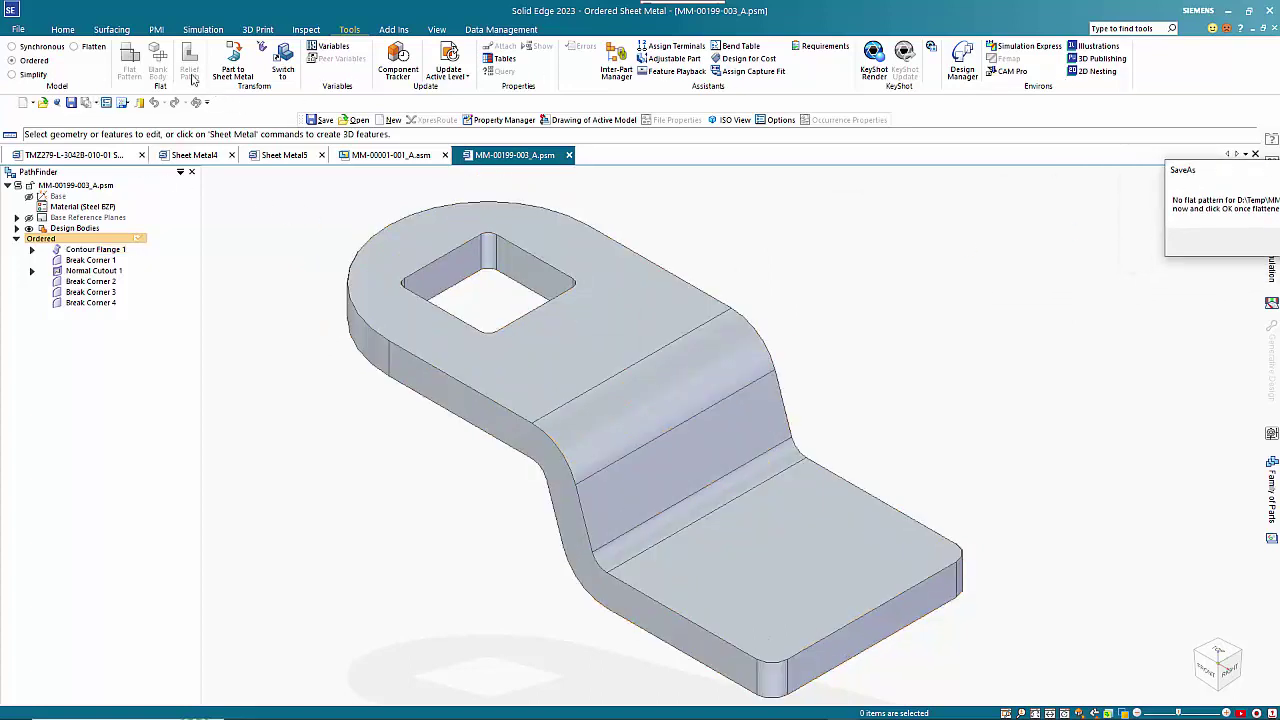
click(86, 50)
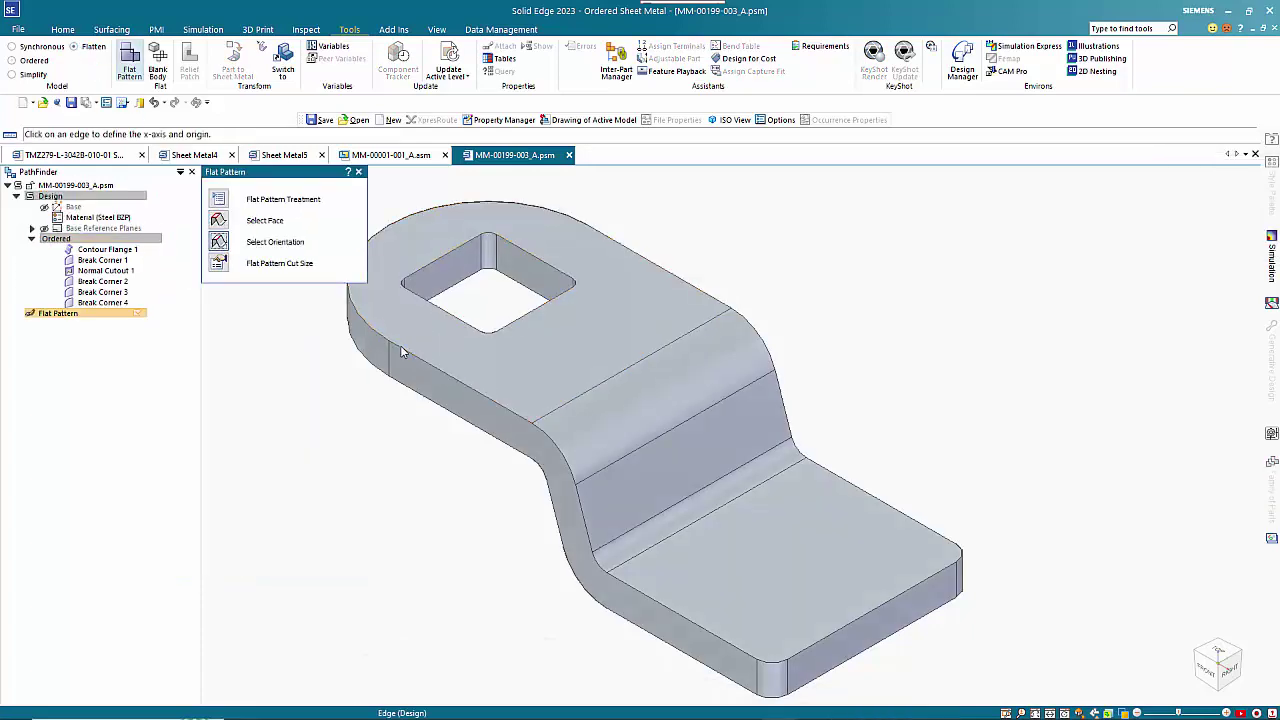
click(401, 345)
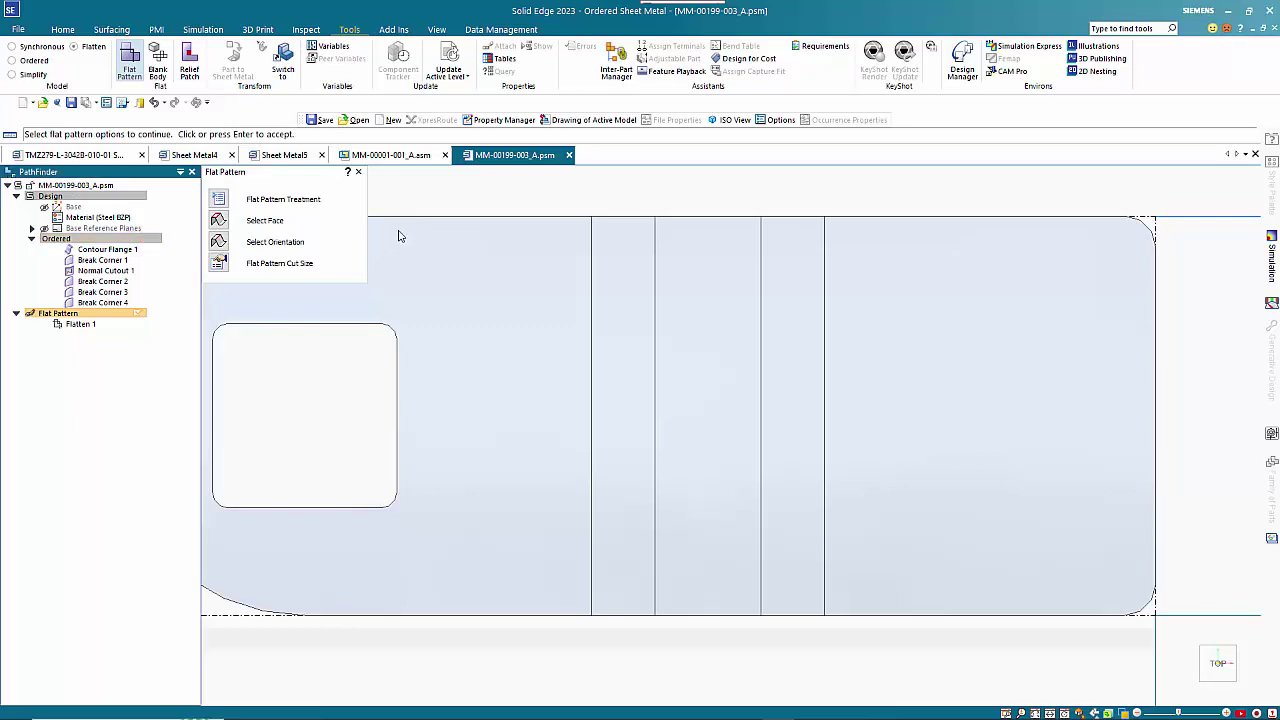
key(Escape)
click(155, 242)
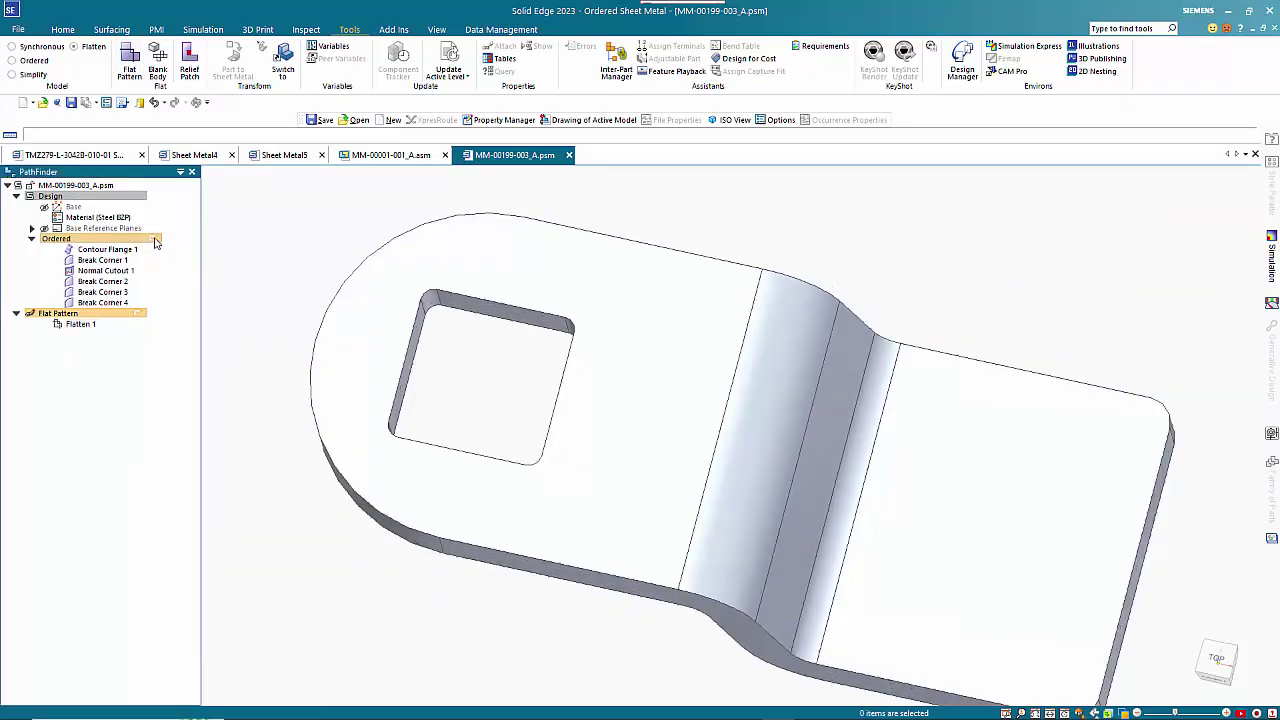
click(71, 104)
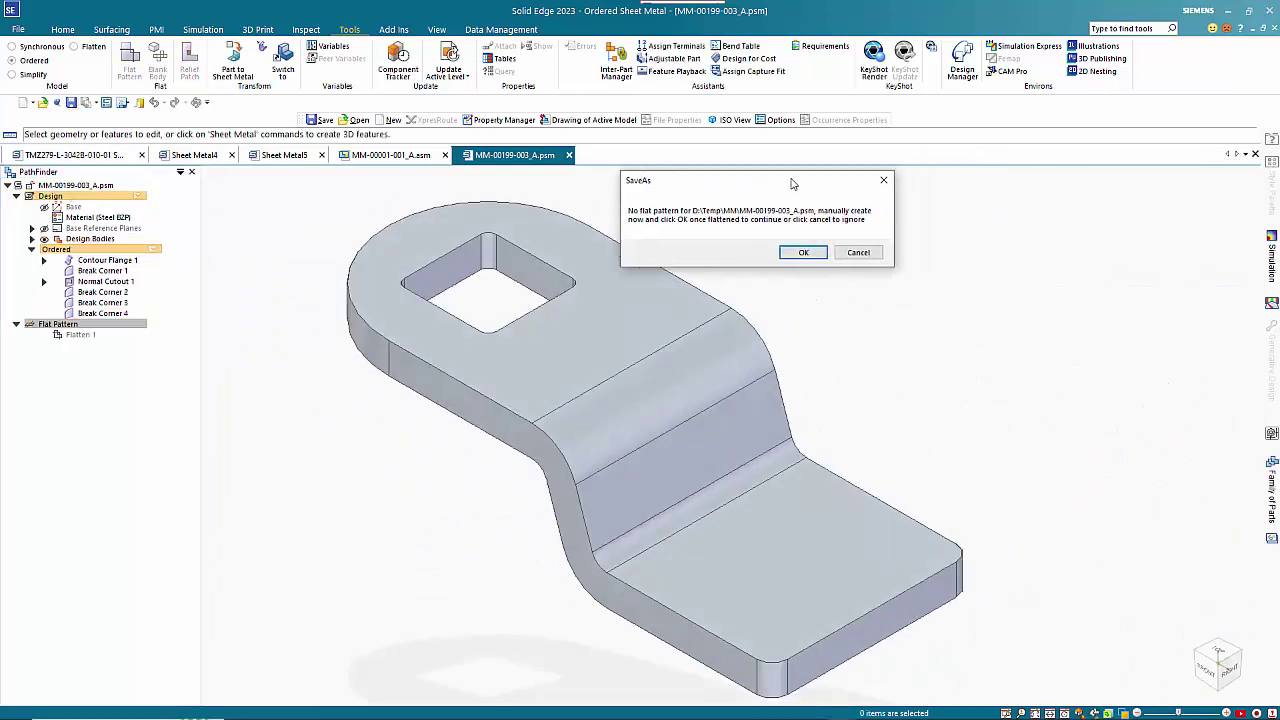
Resume the export past MM-00199 and MM-00215, then dismiss the Completed notice
click(801, 253)
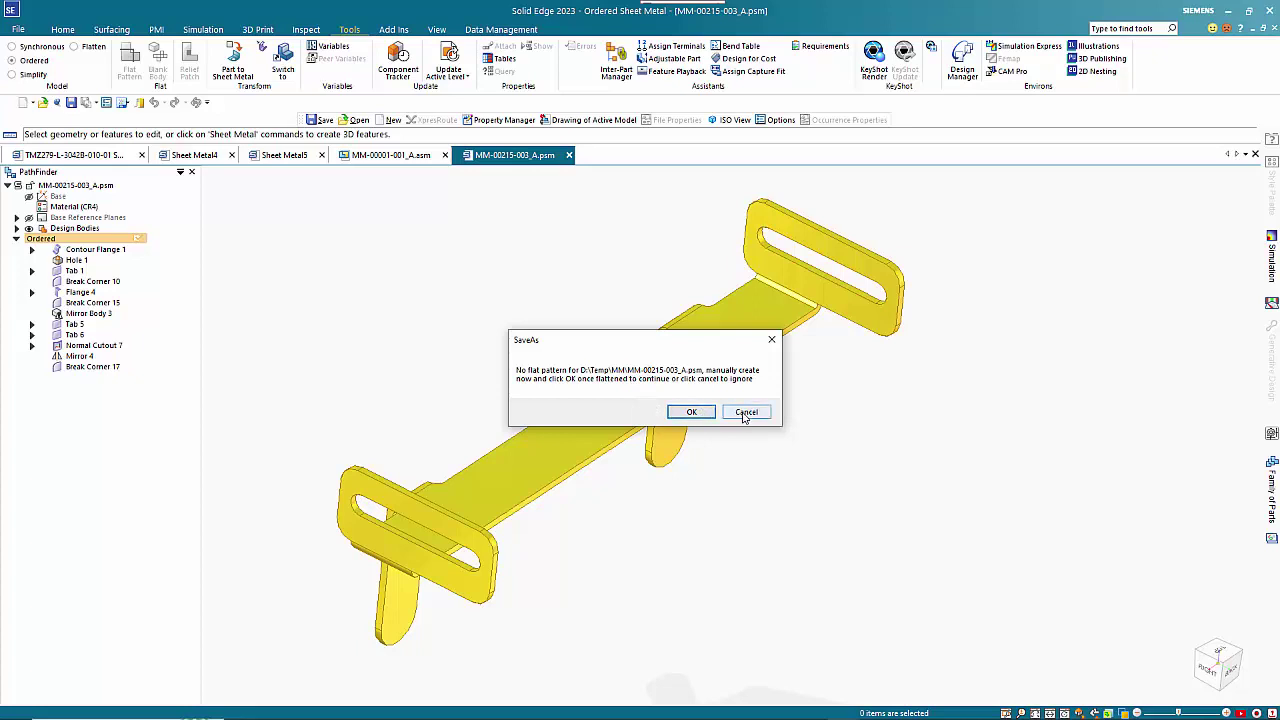
click(692, 412)
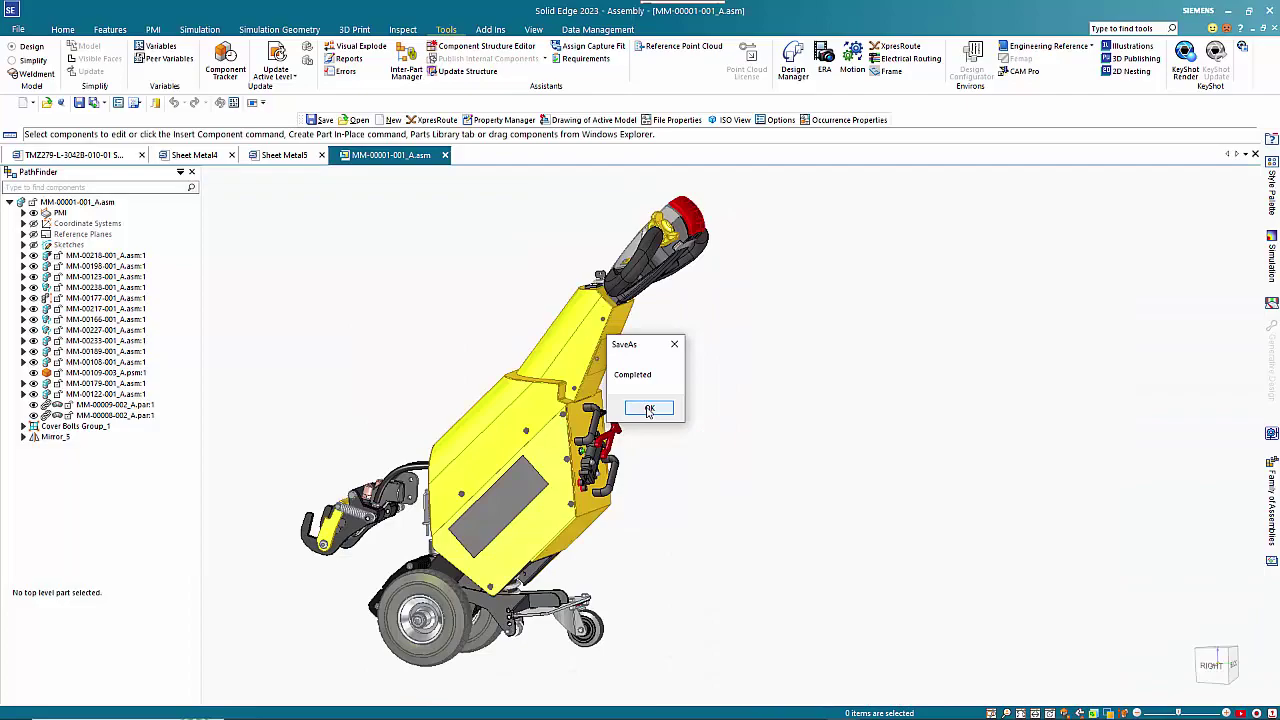
click(649, 409)
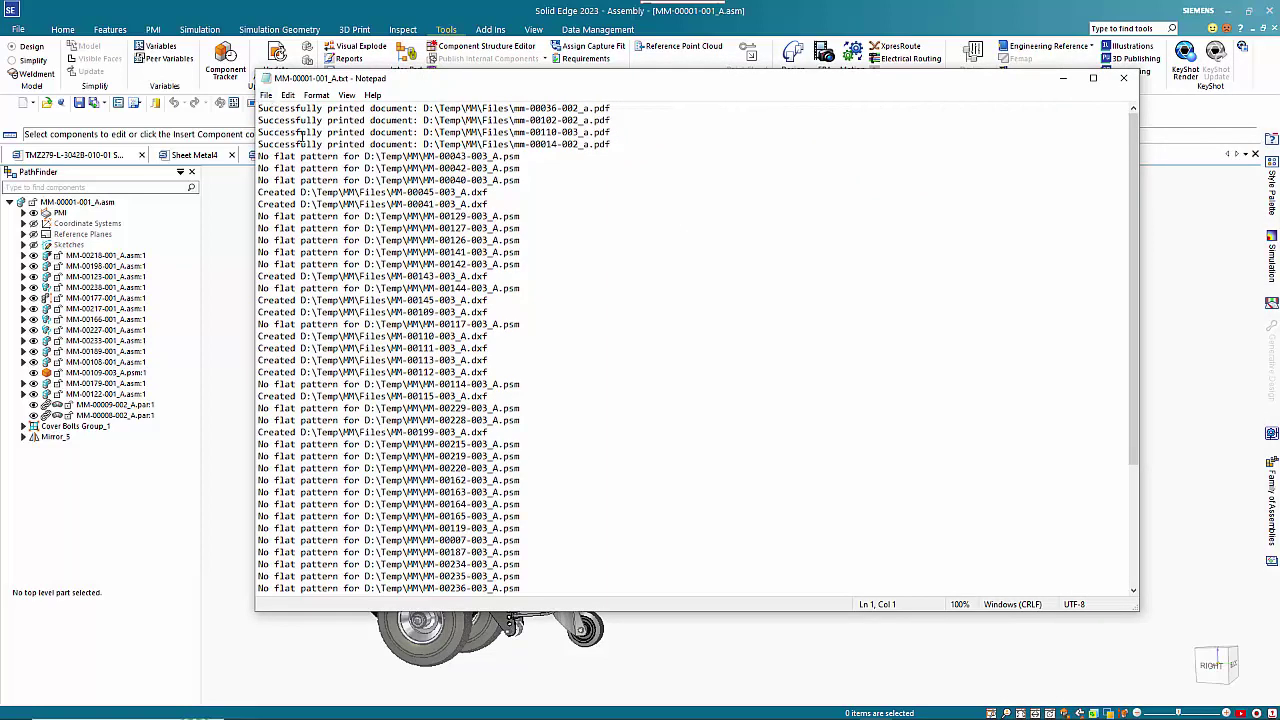
Check the log's printed PDF, no-flat-pattern and created DXF lines, then switch to the Files folder
scroll(355, 224, down, 3)
scroll(358, 244, up, 3)
drag(611, 145, 248, 107)
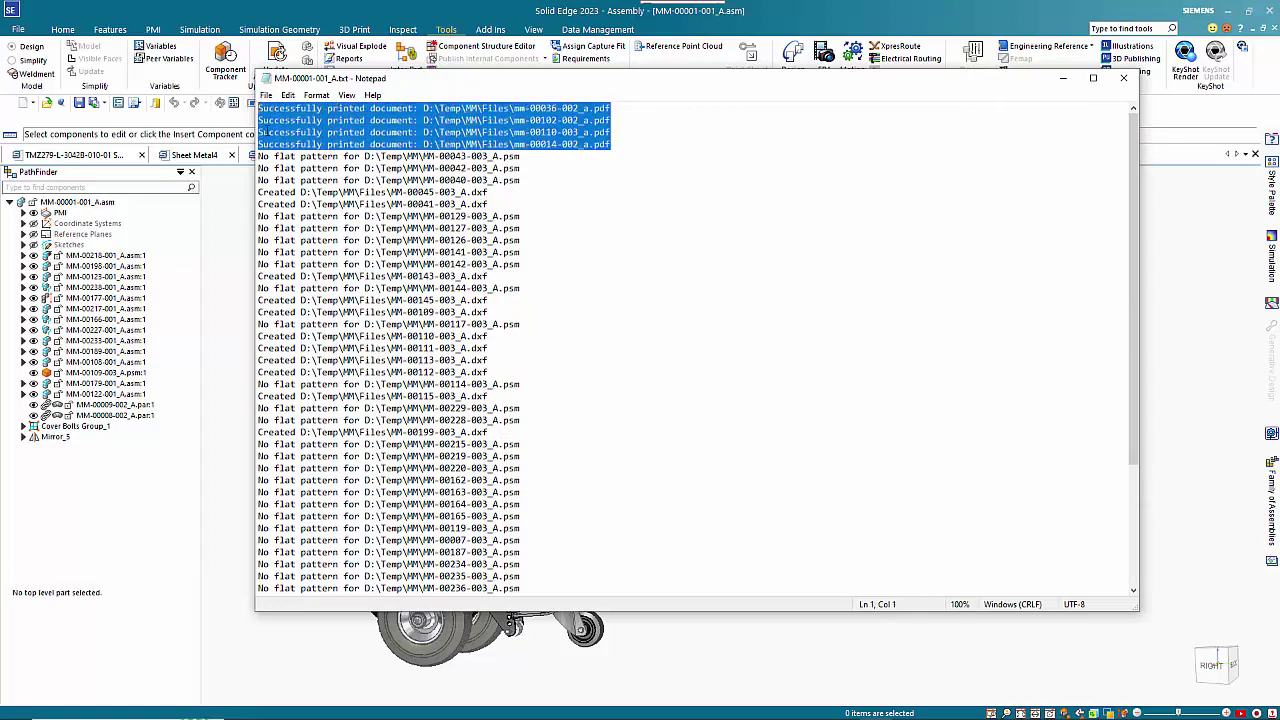
drag(259, 157, 497, 197)
drag(259, 192, 498, 200)
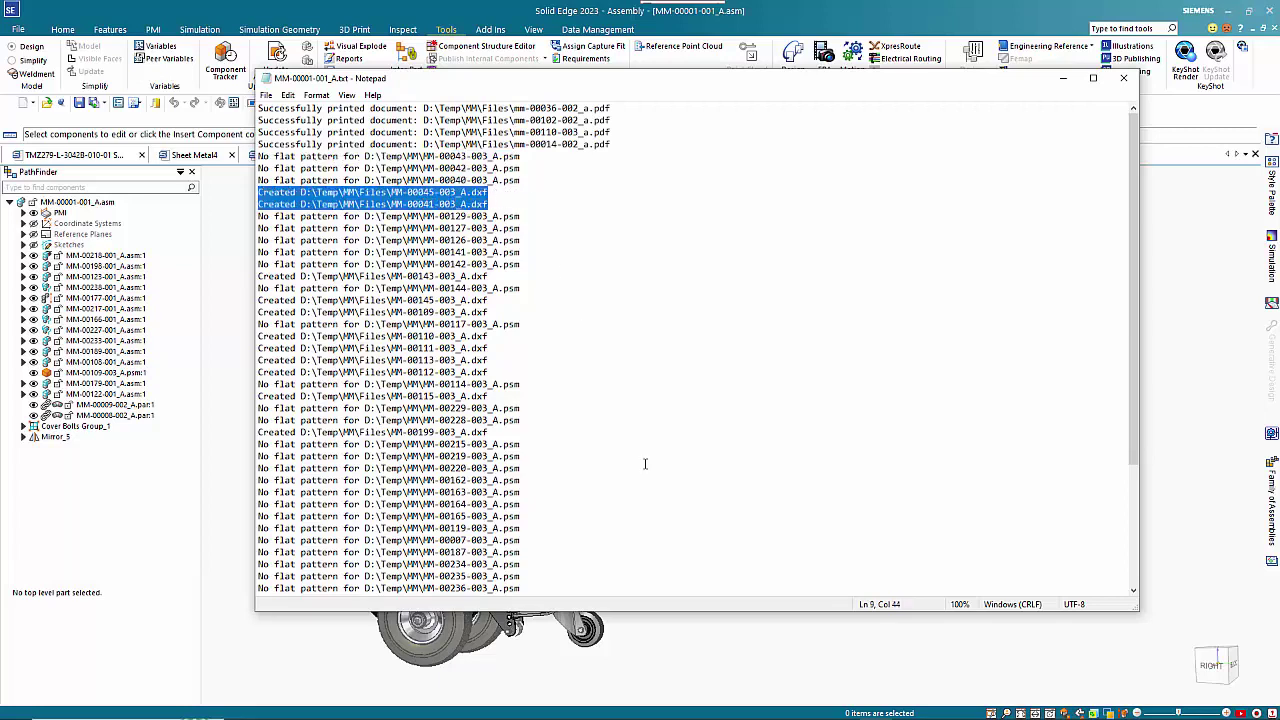
scroll(649, 478, down, 5)
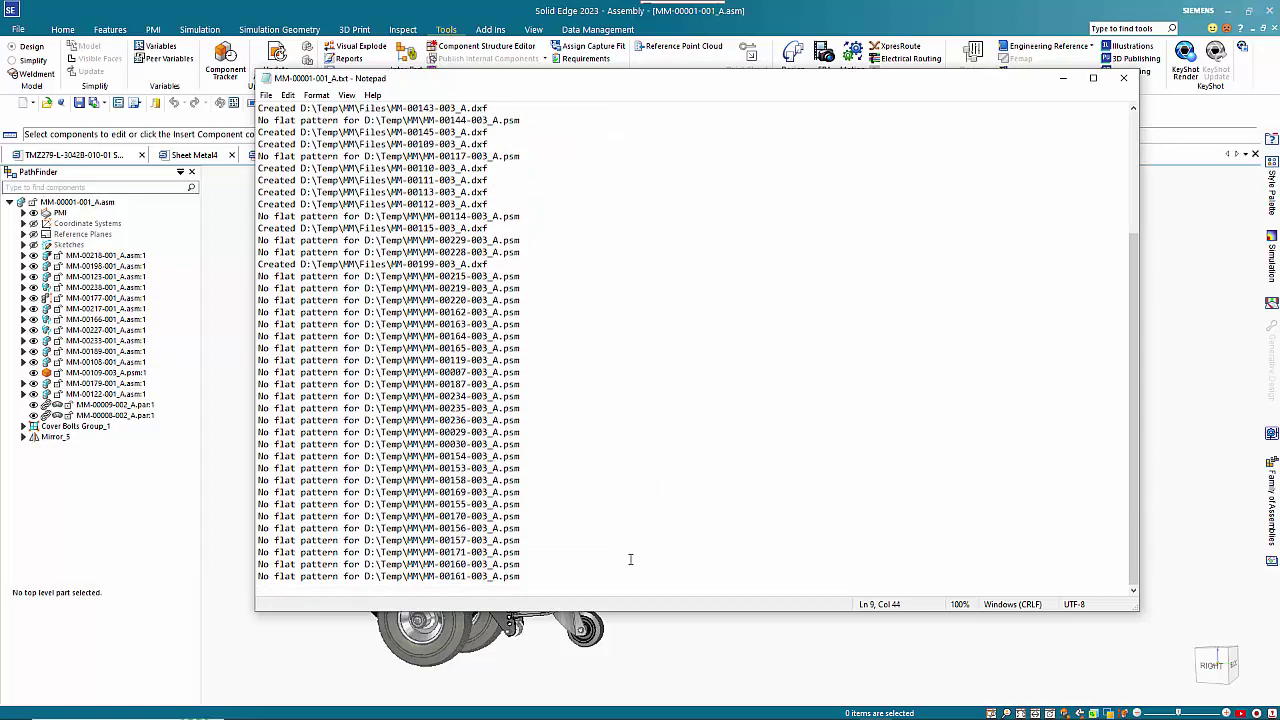
key(alt+Tab)
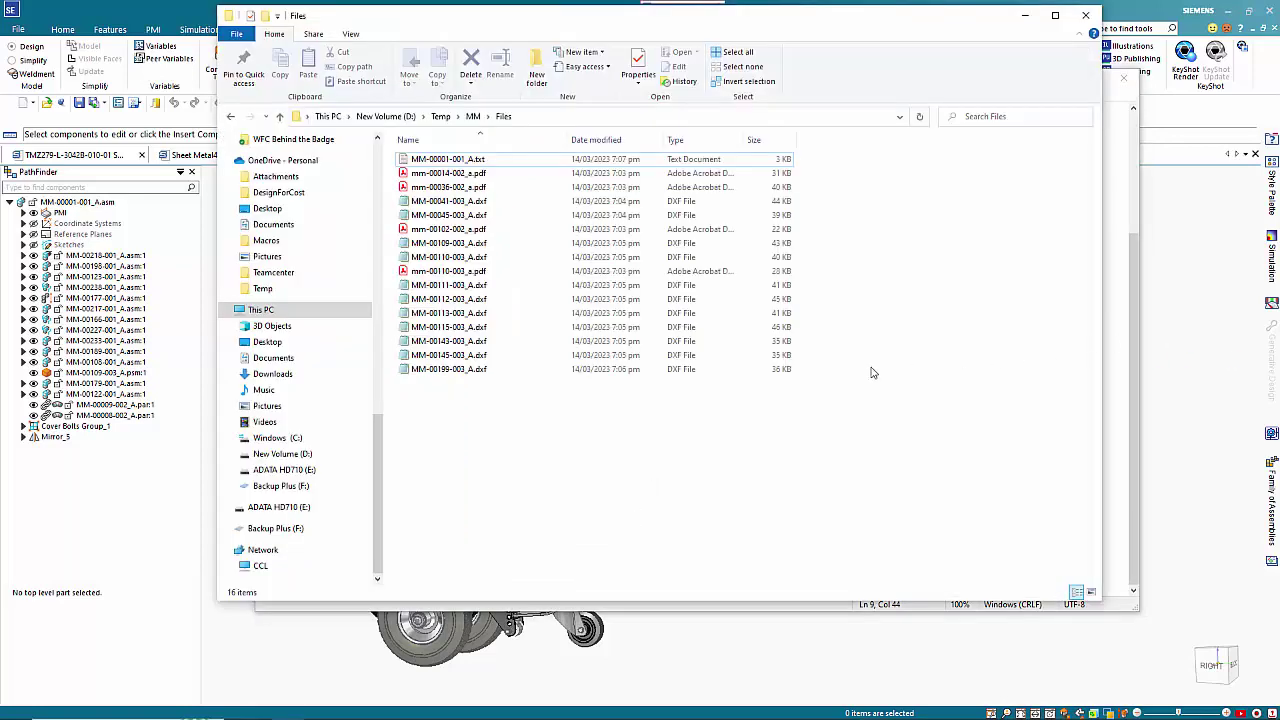